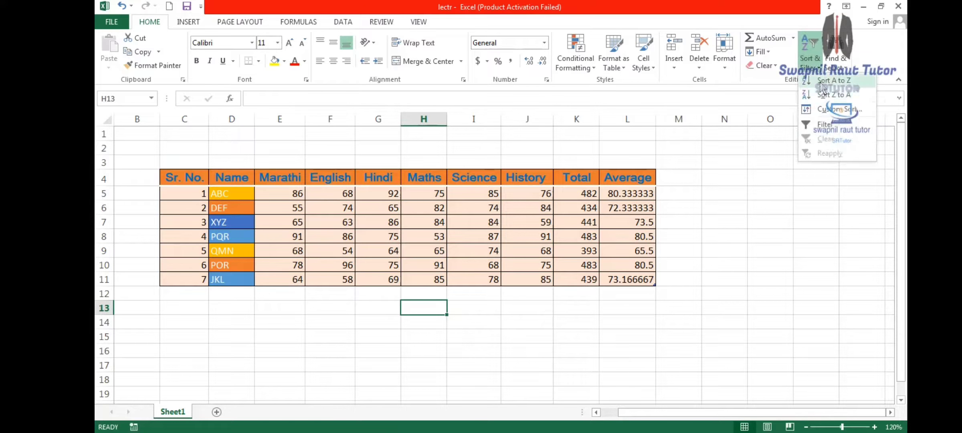
Step: Sort the marks table by the Name column from A to Z
{"action": "left_click", "coordinate": [807, 240]}
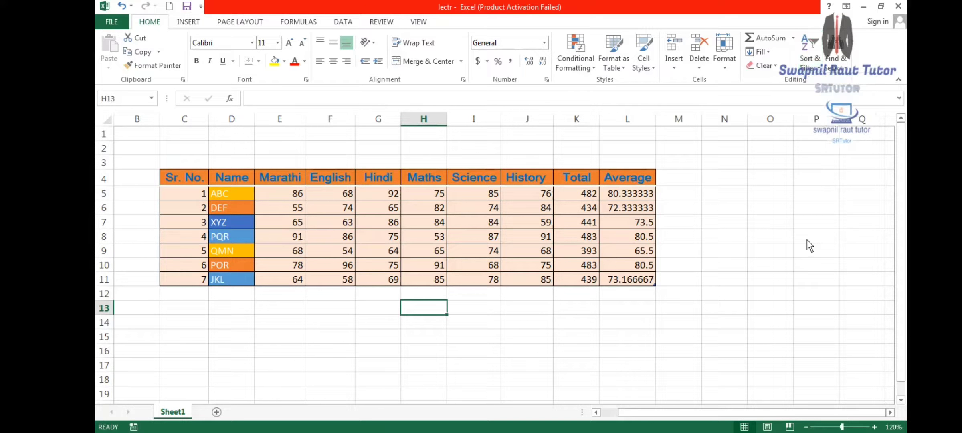
{"action": "left_click", "coordinate": [239, 181]}
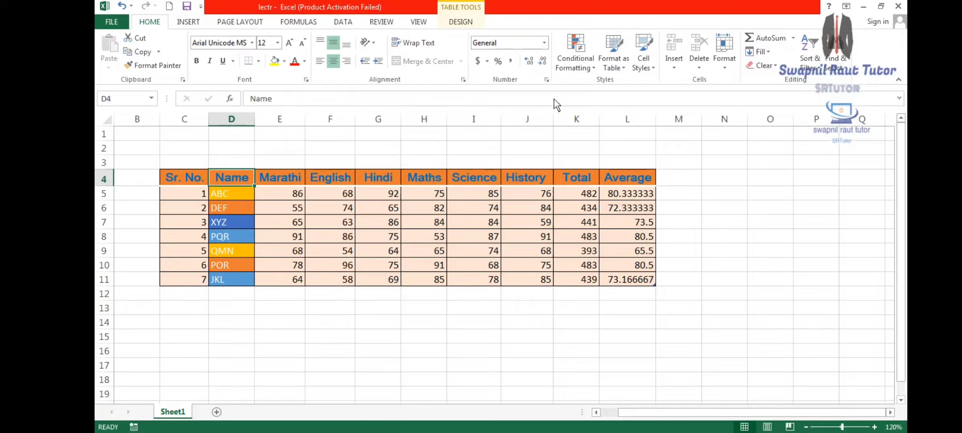
{"action": "left_click", "coordinate": [809, 56]}
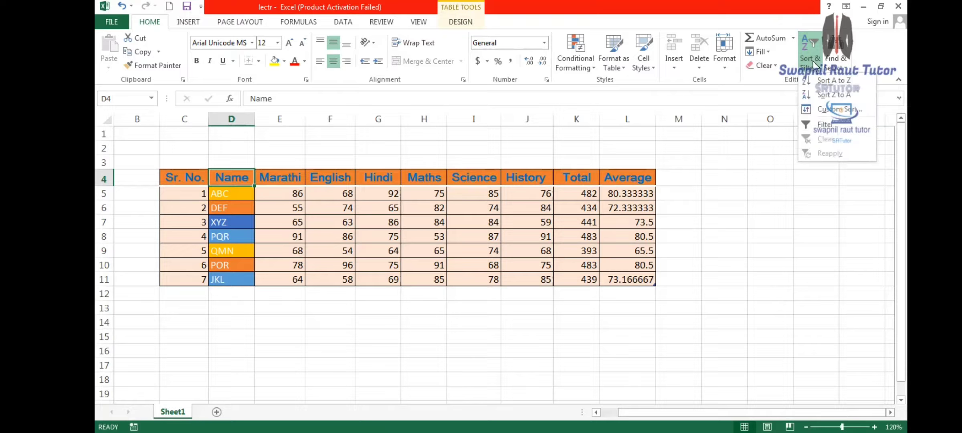
{"action": "left_click", "coordinate": [820, 83]}
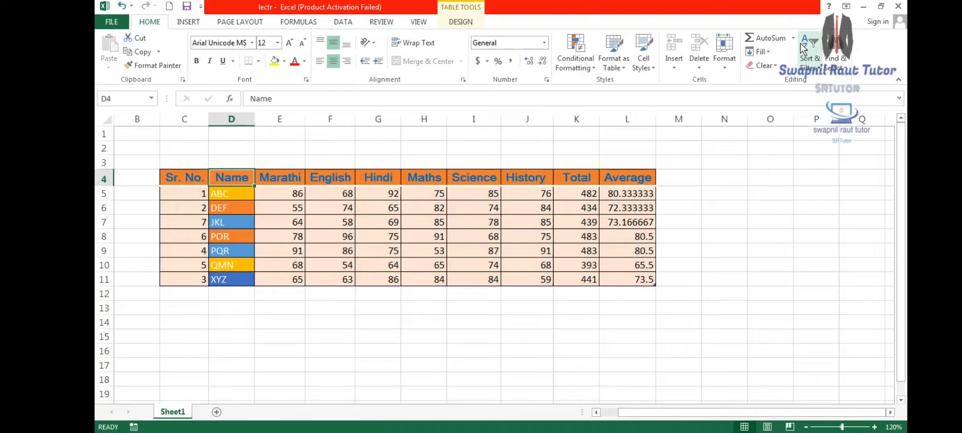
Step: Reverse the Name column's sort order to Z to A and restore it to A to Z
{"action": "left_click", "coordinate": [806, 74]}
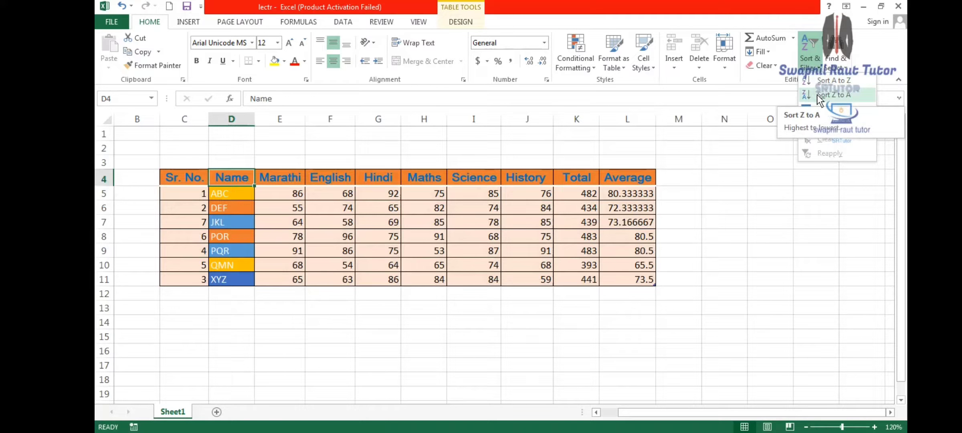
{"action": "left_click", "coordinate": [817, 95]}
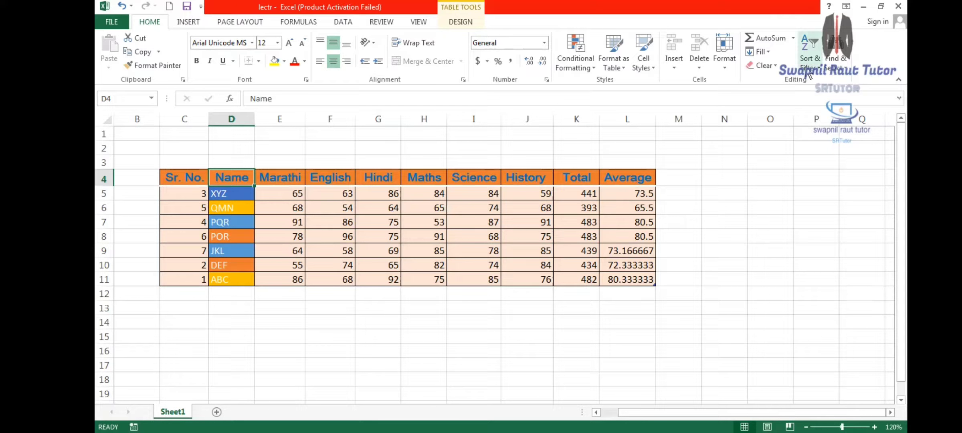
{"action": "left_click", "coordinate": [810, 52]}
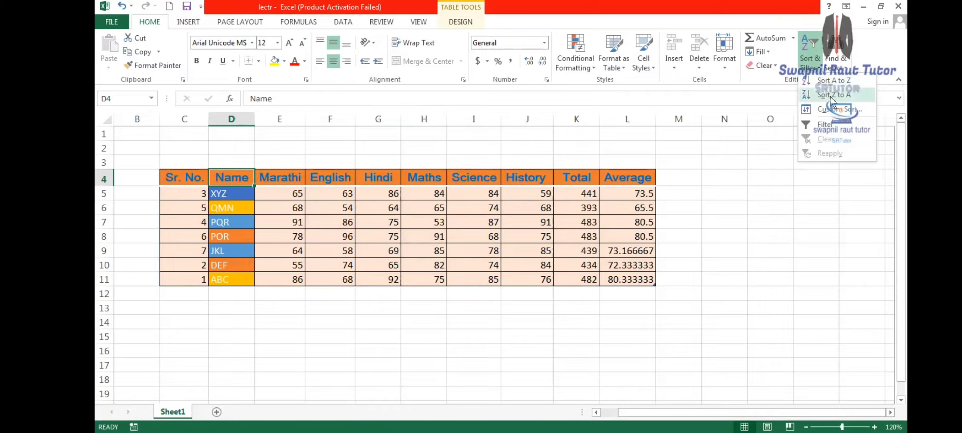
{"action": "left_click", "coordinate": [833, 81]}
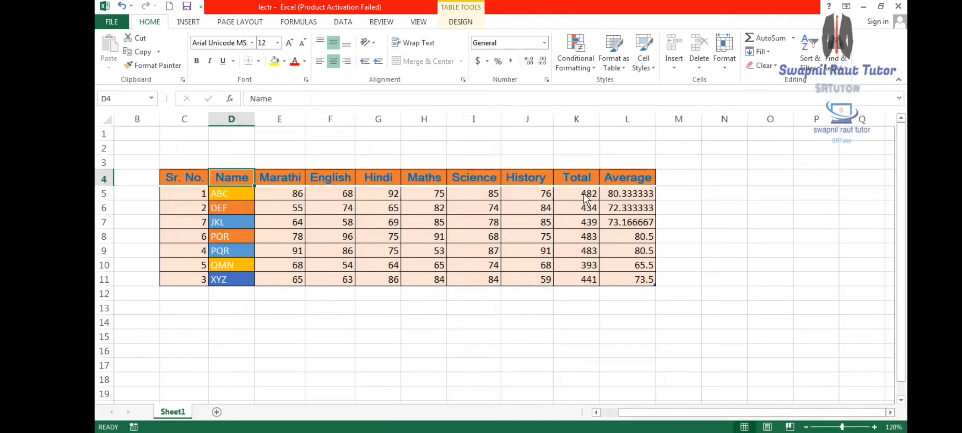
Step: Apply a custom sort on the Name column by Cell Color, placing the light blue cells On Top
{"action": "left_click", "coordinate": [813, 64]}
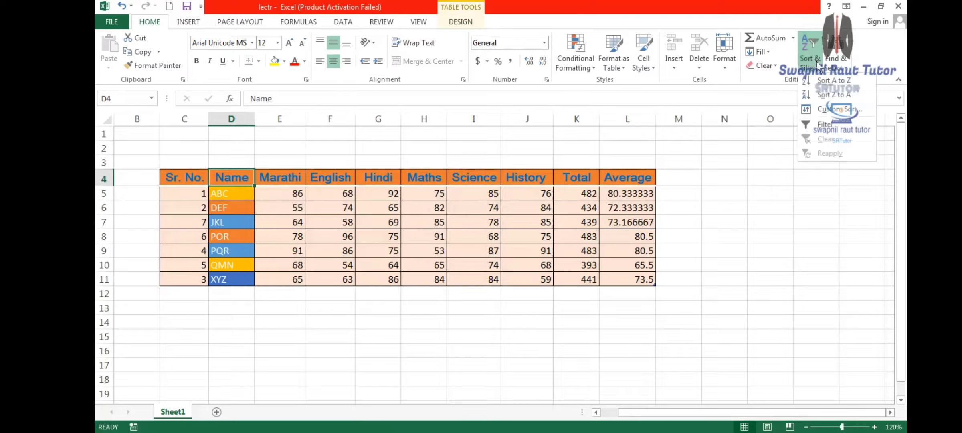
{"action": "left_click", "coordinate": [826, 113]}
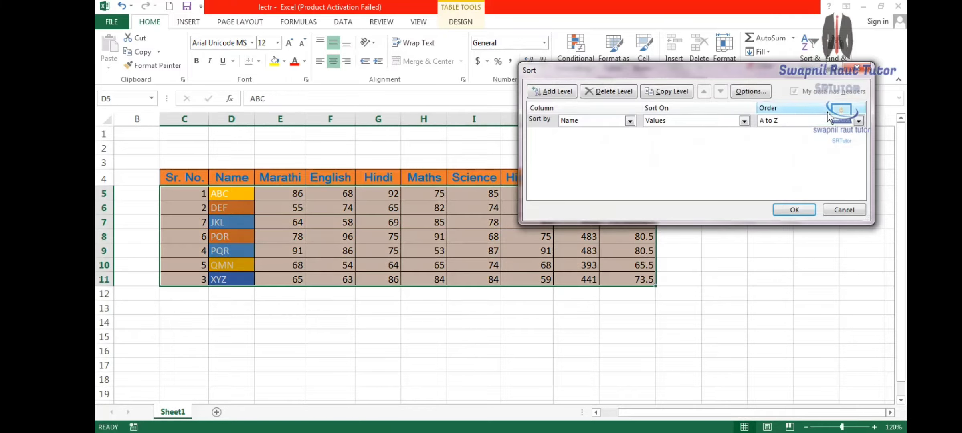
{"action": "left_click", "coordinate": [610, 123]}
{"action": "left_click", "coordinate": [584, 137]}
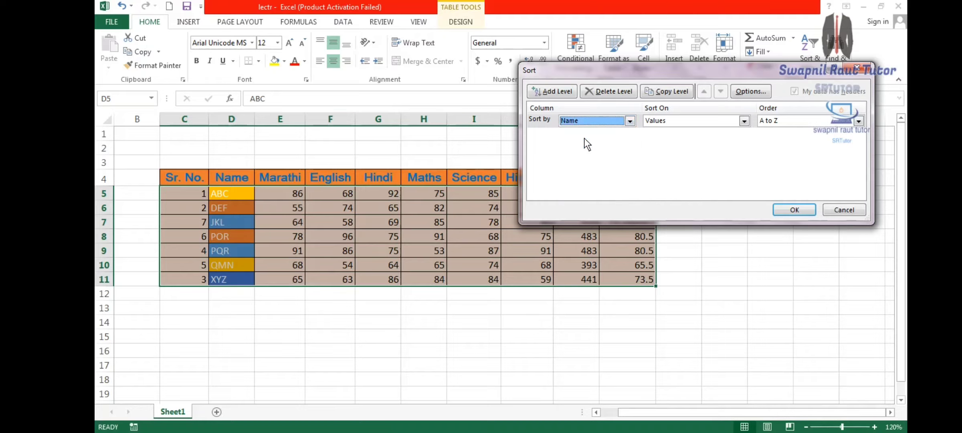
{"action": "left_click", "coordinate": [667, 123]}
{"action": "left_click", "coordinate": [662, 139]}
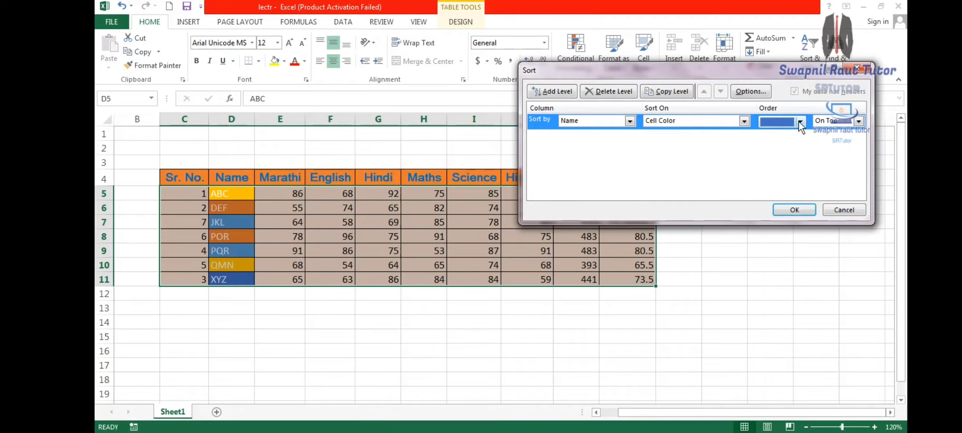
{"action": "left_click", "coordinate": [803, 122]}
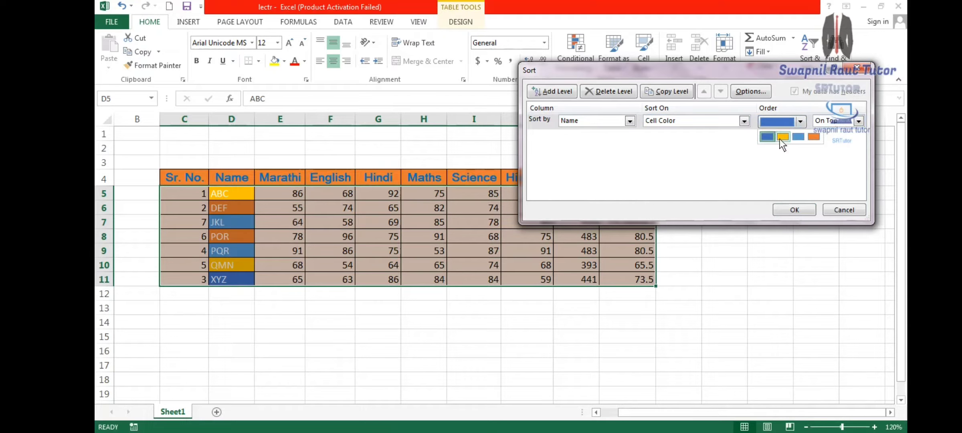
{"action": "left_click", "coordinate": [798, 137]}
{"action": "left_click", "coordinate": [859, 120]}
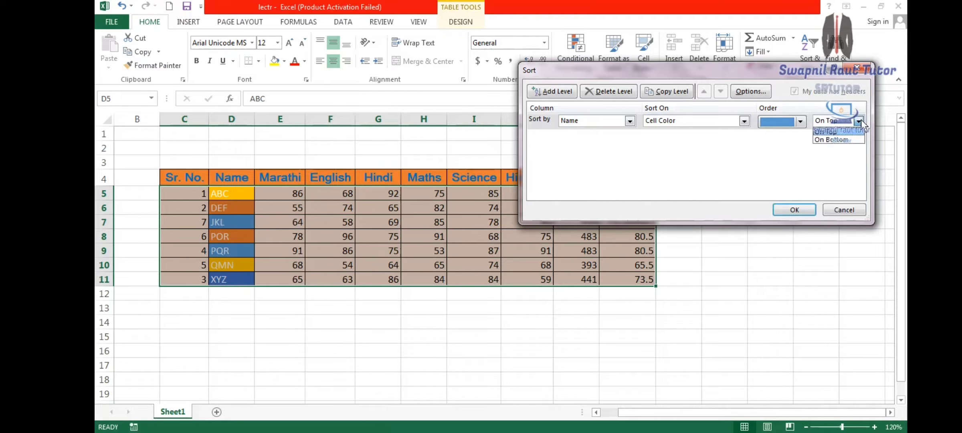
{"action": "left_click", "coordinate": [827, 131]}
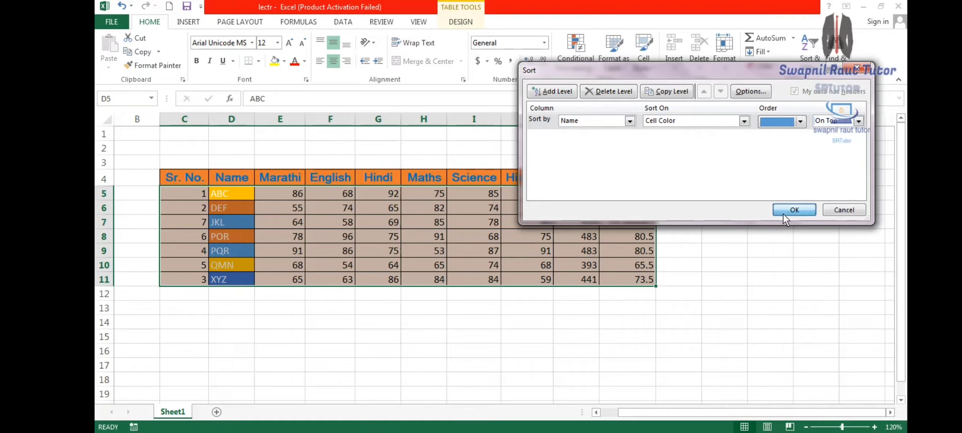
{"action": "left_click", "coordinate": [784, 212]}
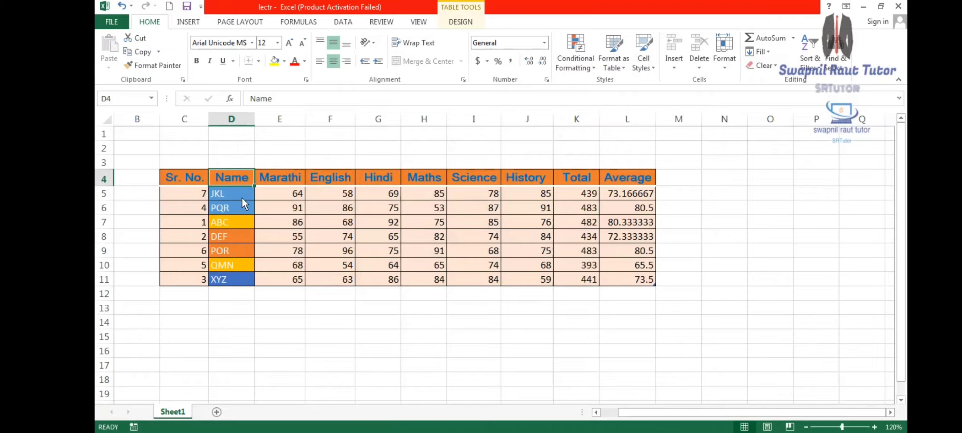
Step: Examine the Font Color, Cell Icon and Values criteria and the order choices for a custom sort on Name, without applying any
{"action": "left_click", "coordinate": [809, 66]}
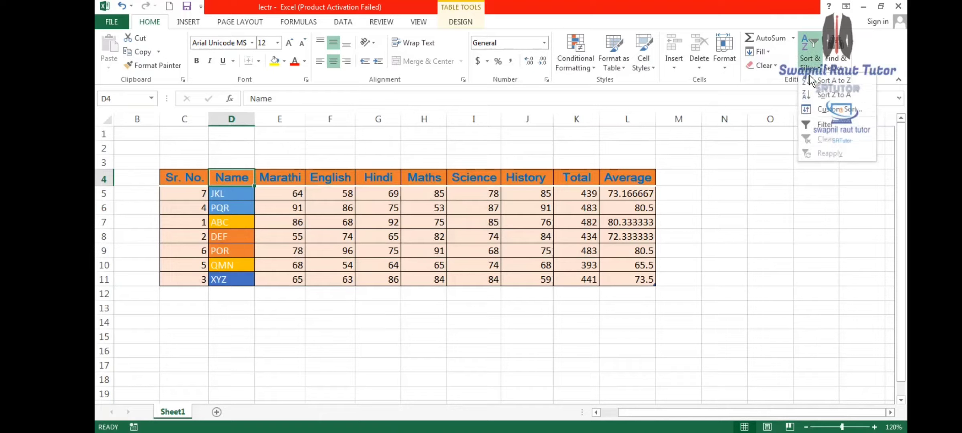
{"action": "left_click", "coordinate": [834, 107]}
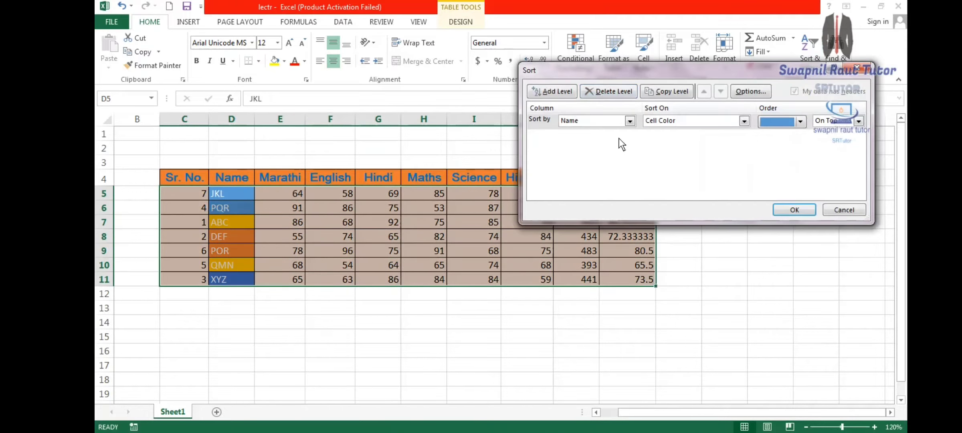
{"action": "left_click", "coordinate": [630, 120]}
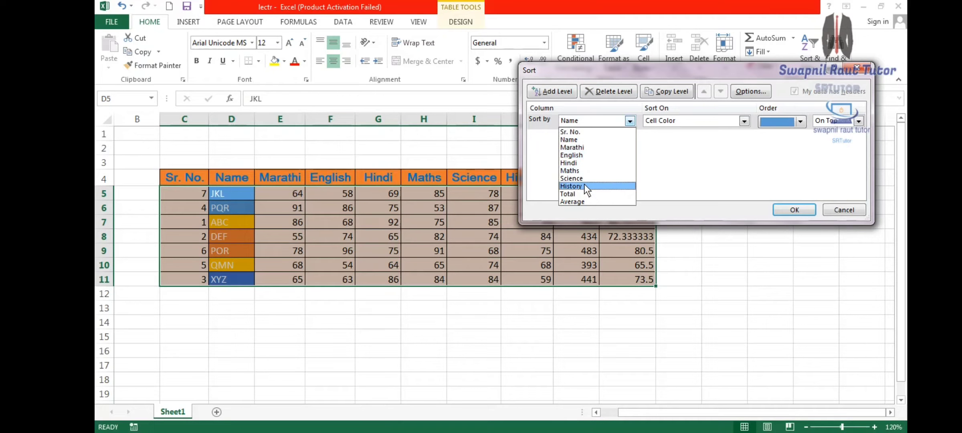
{"action": "left_click", "coordinate": [580, 140]}
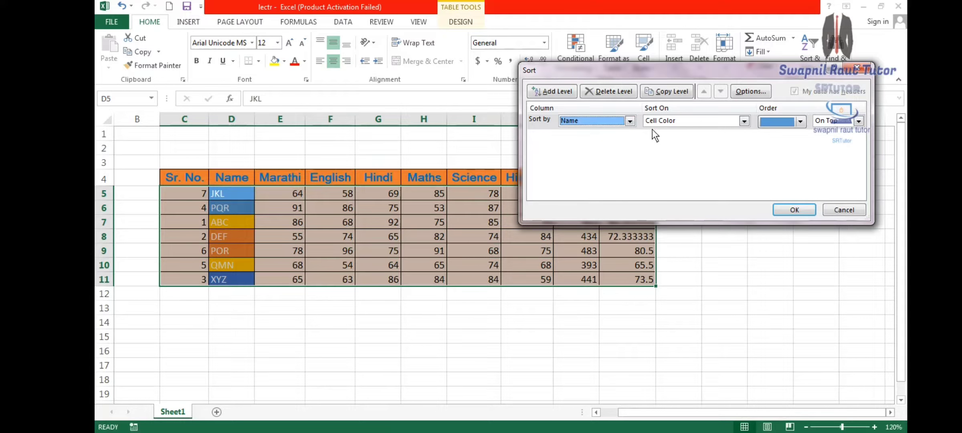
{"action": "left_click", "coordinate": [669, 121]}
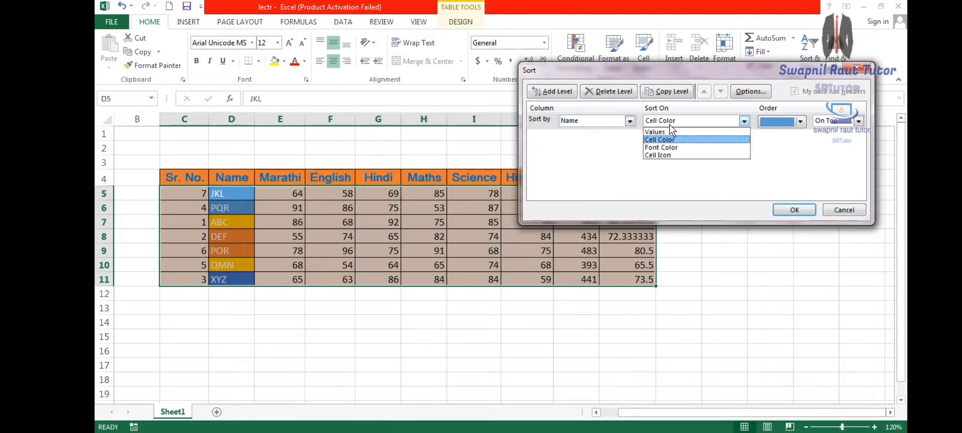
{"action": "left_click", "coordinate": [664, 148]}
{"action": "left_click", "coordinate": [707, 123]}
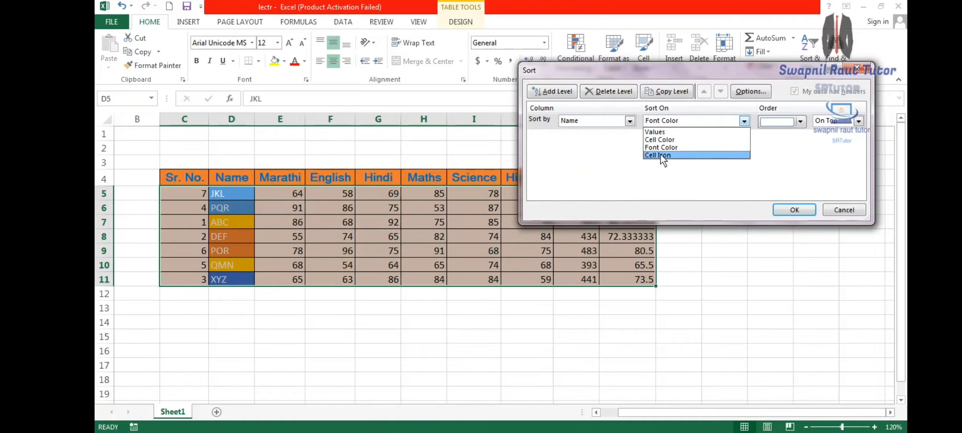
{"action": "left_click", "coordinate": [660, 155]}
{"action": "left_click", "coordinate": [690, 124]}
{"action": "left_click", "coordinate": [679, 131]}
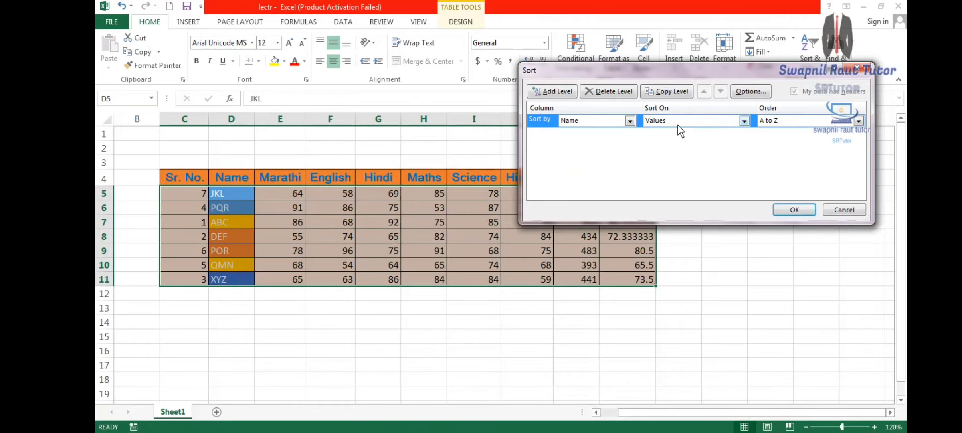
{"action": "left_click", "coordinate": [782, 119]}
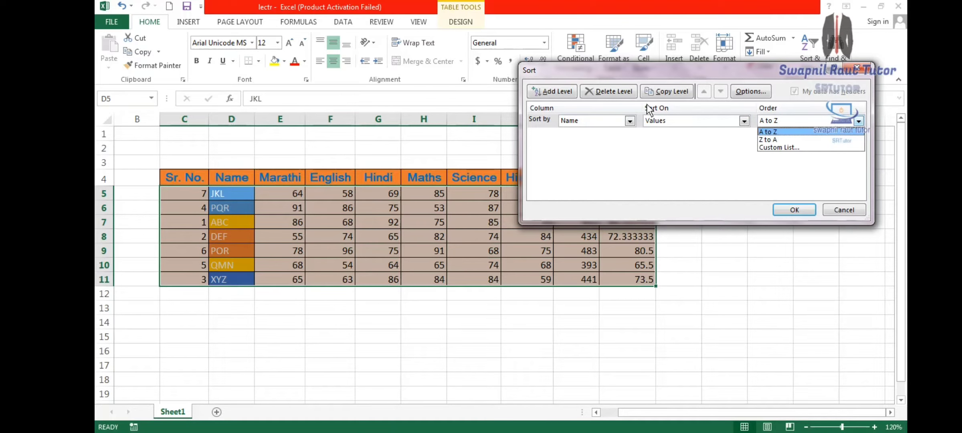
{"action": "left_click", "coordinate": [858, 70]}
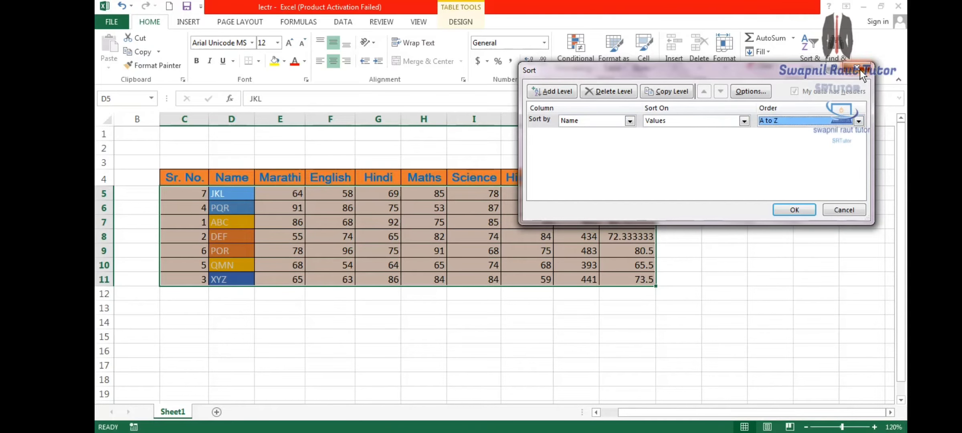
{"action": "left_click", "coordinate": [860, 69]}
Step: Examine the custom sort's Cell Color criterion for the Total and Name columns, and leave without applying it
{"action": "left_click", "coordinate": [809, 52]}
{"action": "left_click", "coordinate": [837, 110]}
{"action": "left_click", "coordinate": [587, 121]}
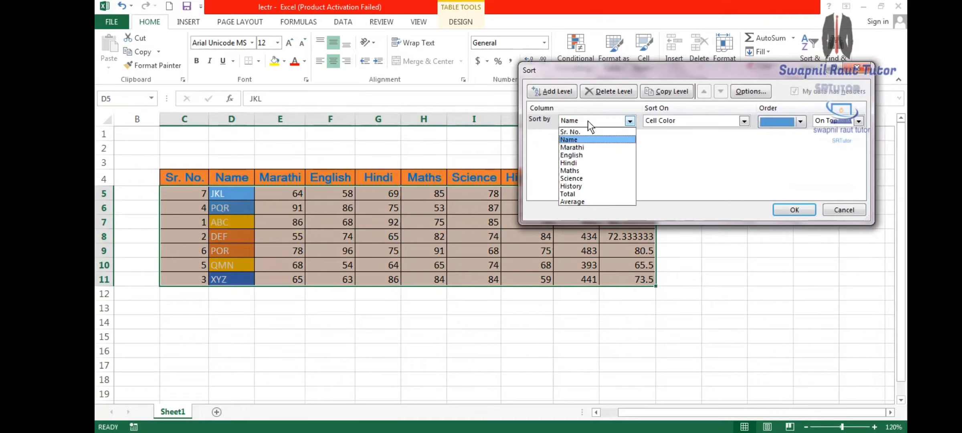
{"action": "left_click", "coordinate": [576, 196]}
{"action": "left_click", "coordinate": [697, 122]}
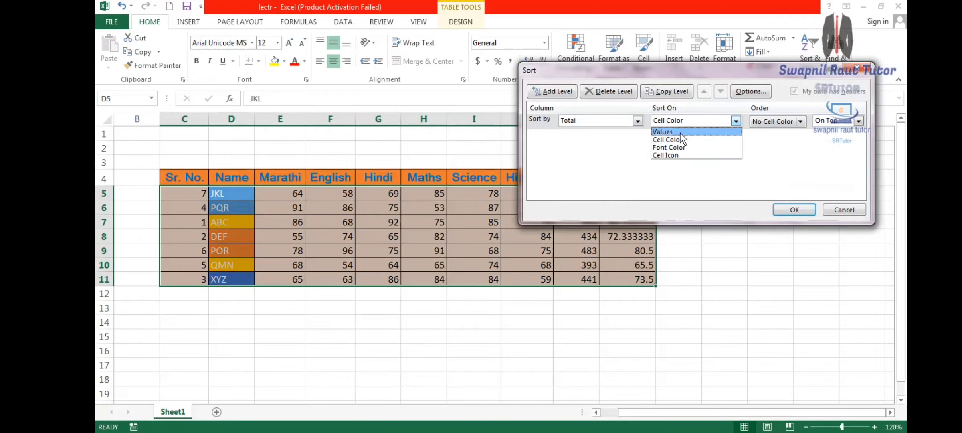
{"action": "left_click", "coordinate": [633, 124]}
{"action": "left_click", "coordinate": [636, 121]}
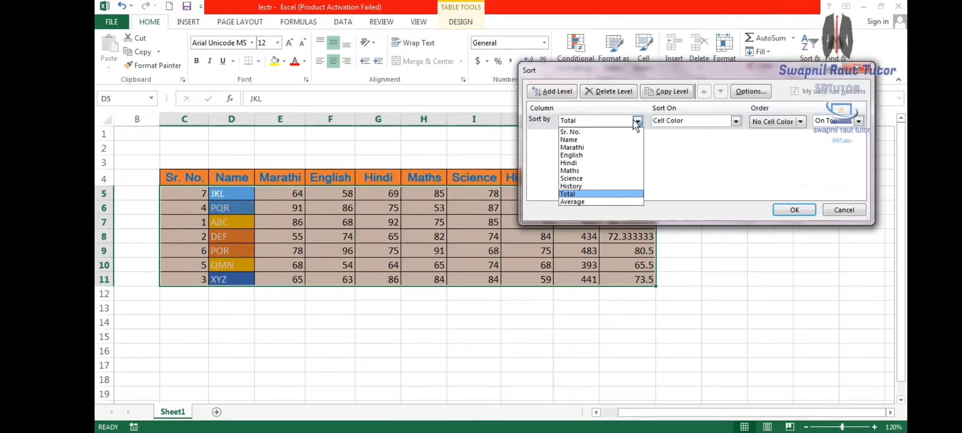
{"action": "left_click", "coordinate": [579, 139]}
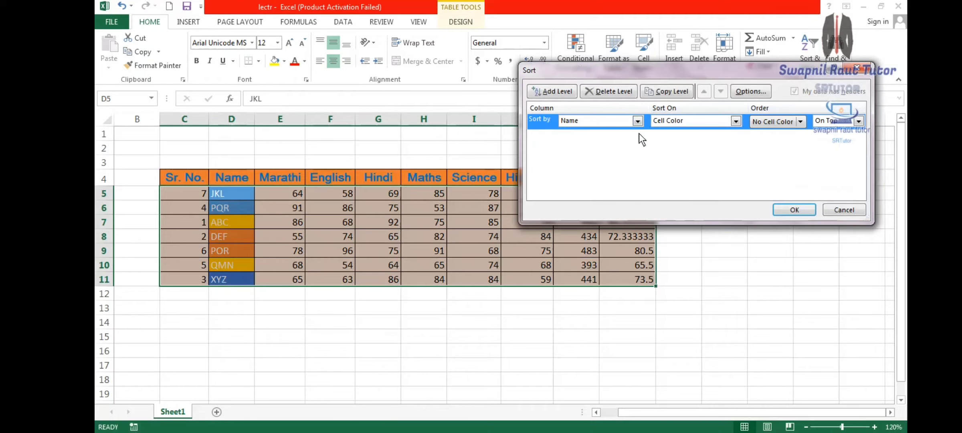
{"action": "left_click", "coordinate": [703, 125]}
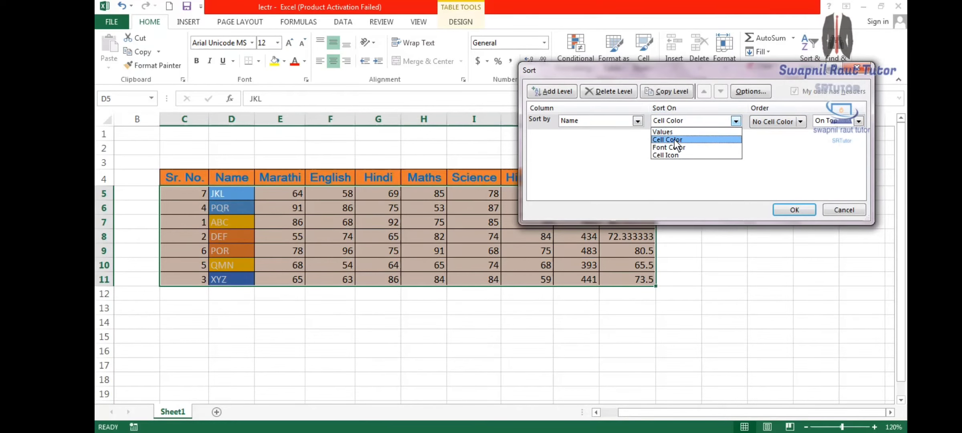
{"action": "left_click", "coordinate": [674, 140]}
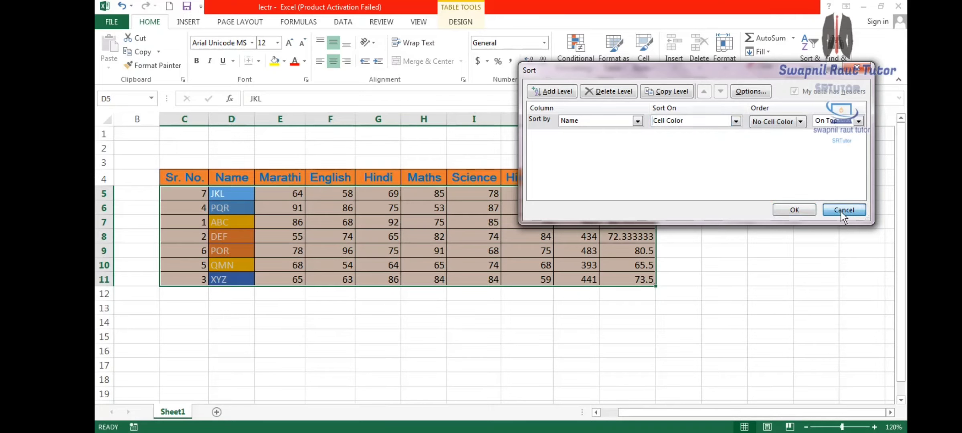
{"action": "left_click", "coordinate": [840, 209]}
Step: Turn on filtering for the marks table, and filter the Name column to only ABC before undoing that filter
{"action": "left_click", "coordinate": [809, 56]}
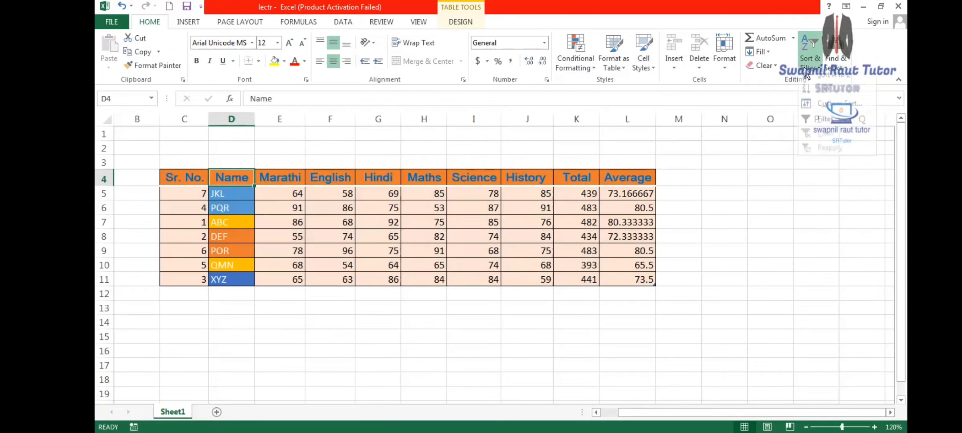
{"action": "left_click", "coordinate": [821, 129]}
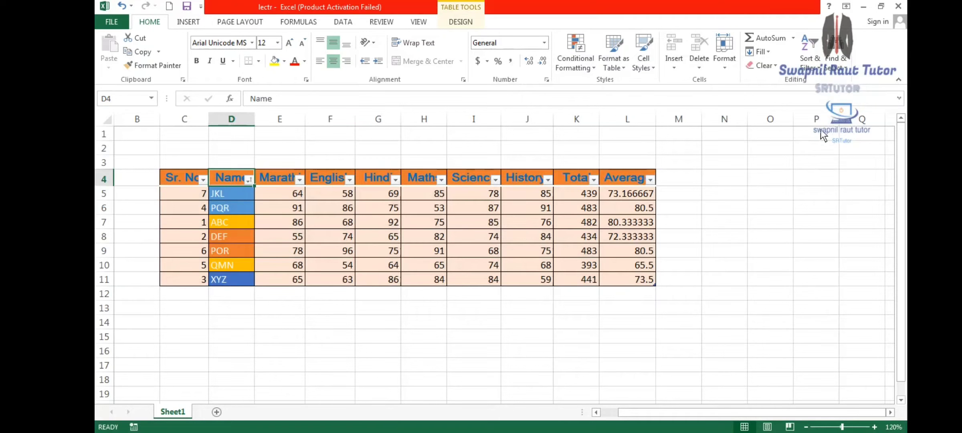
{"action": "left_click", "coordinate": [249, 179]}
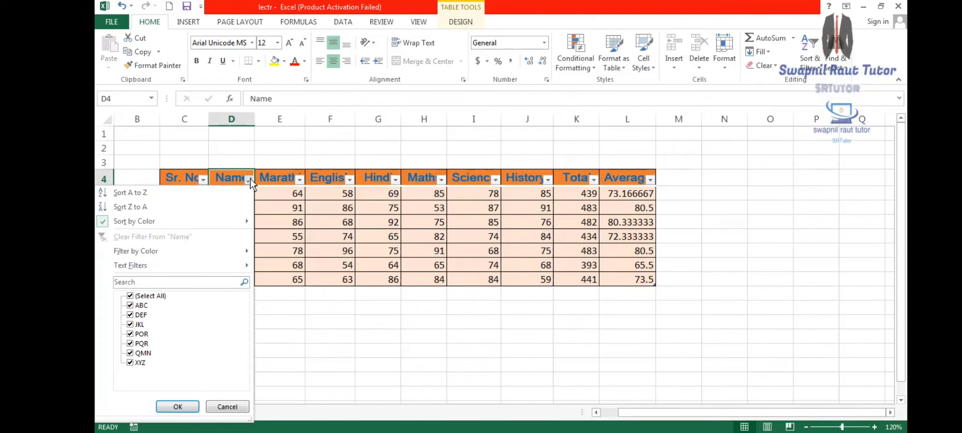
{"action": "left_click", "coordinate": [130, 296]}
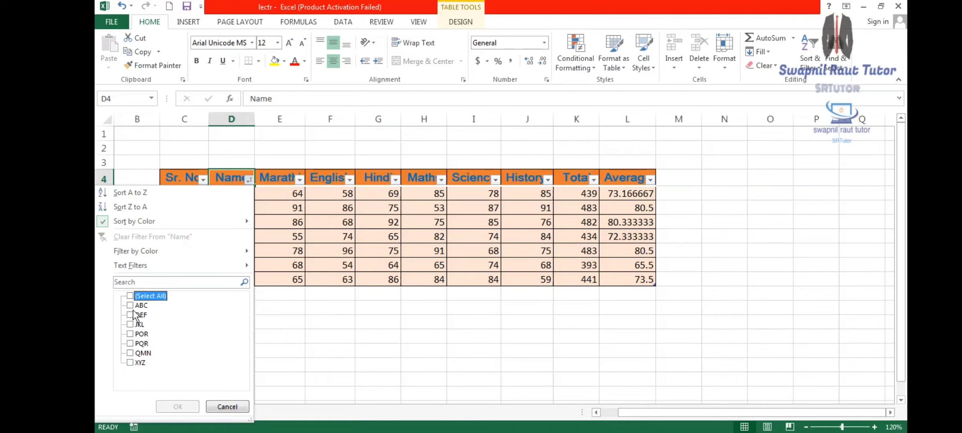
{"action": "left_click", "coordinate": [130, 305]}
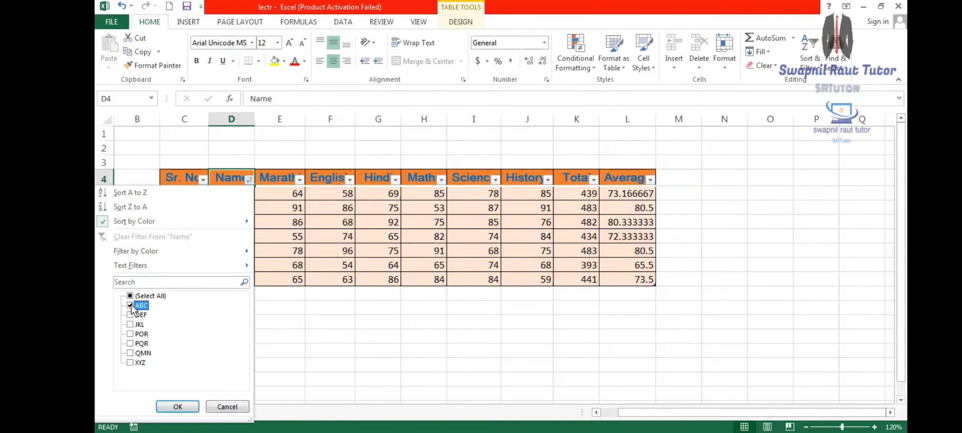
{"action": "left_click", "coordinate": [168, 406]}
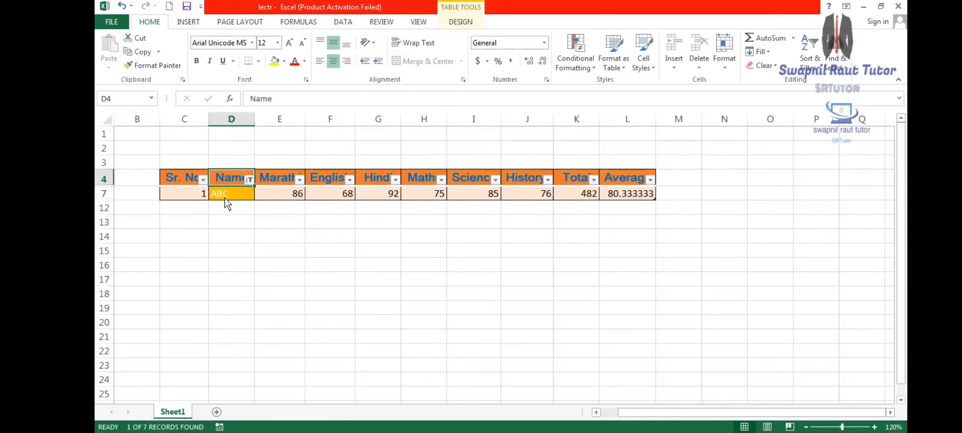
{"action": "left_click", "coordinate": [122, 6]}
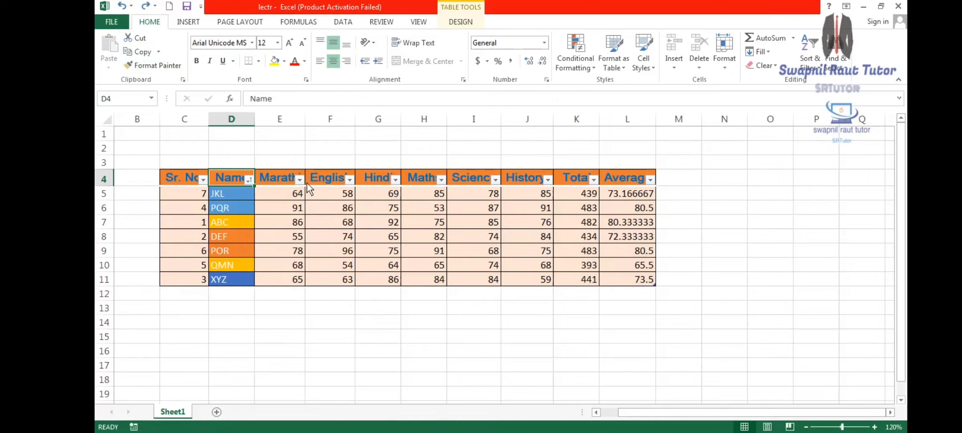
Step: Filter the Marathi column to show only the mark 68, and undo the filter
{"action": "left_click", "coordinate": [299, 182]}
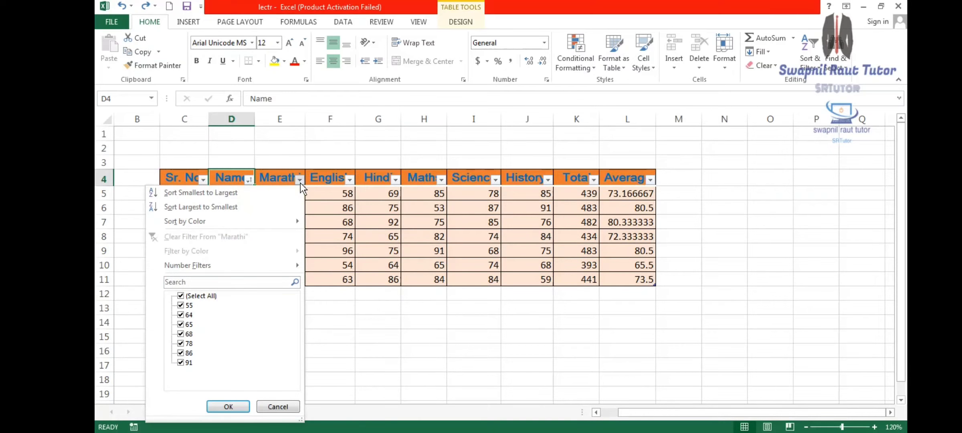
{"action": "left_click", "coordinate": [182, 297]}
{"action": "left_click", "coordinate": [182, 297]}
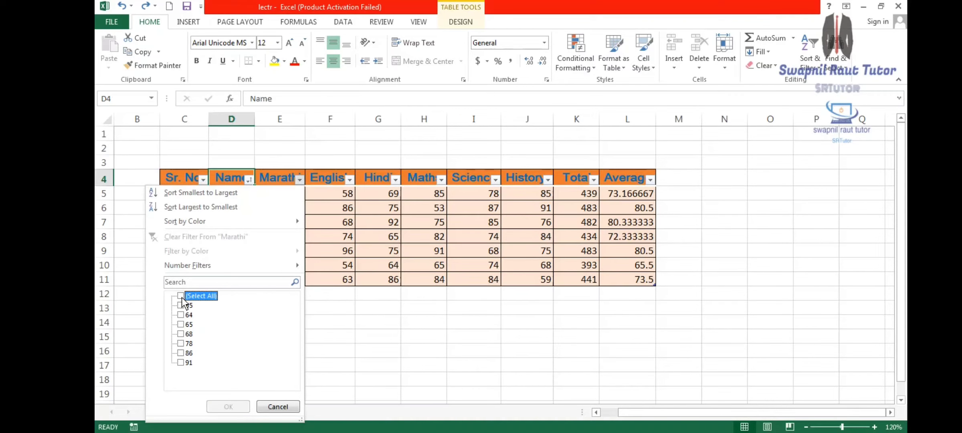
{"action": "left_click", "coordinate": [180, 334]}
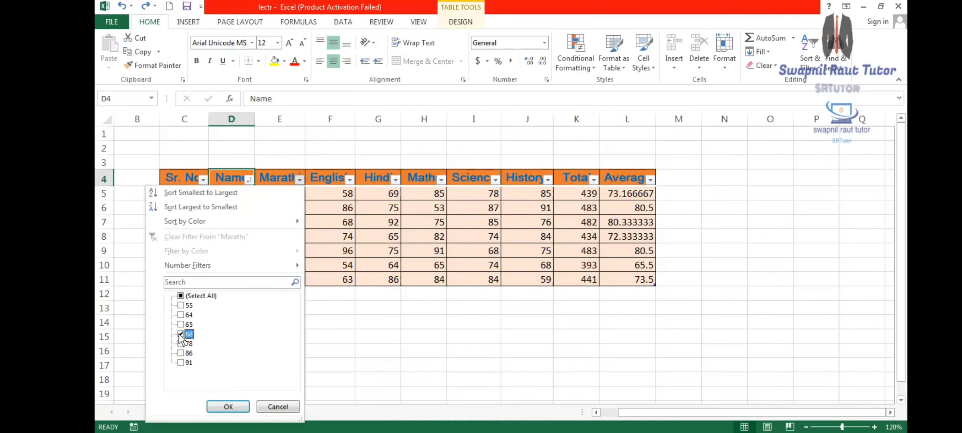
{"action": "left_click", "coordinate": [228, 406]}
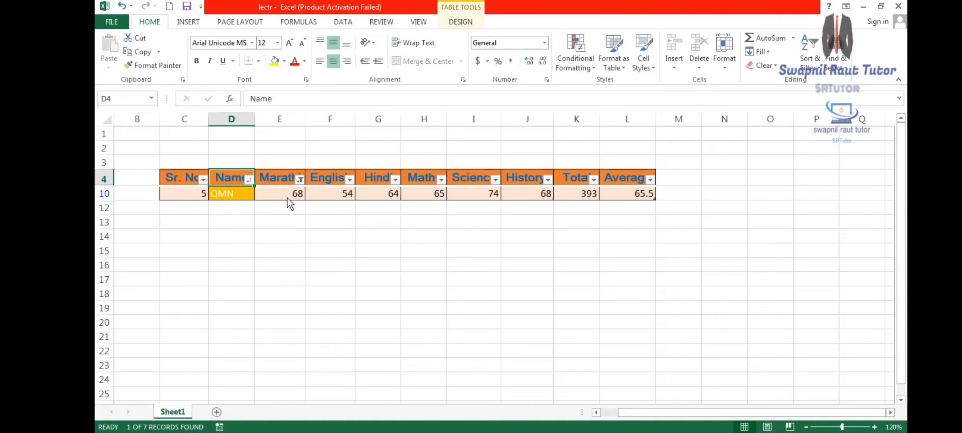
{"action": "left_click", "coordinate": [121, 6]}
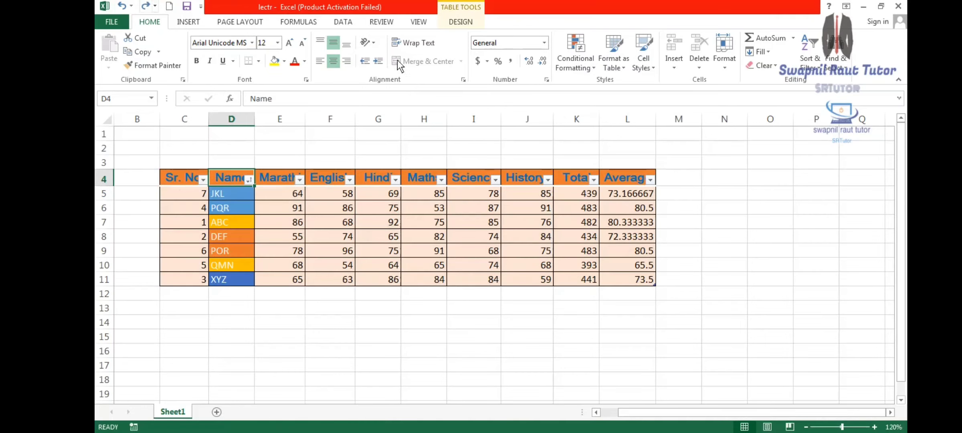
Step: Filter the Hindi column to show only the mark 75, and undo the filter
{"action": "left_click", "coordinate": [394, 180]}
{"action": "left_click", "coordinate": [277, 295]}
{"action": "left_click", "coordinate": [277, 333]}
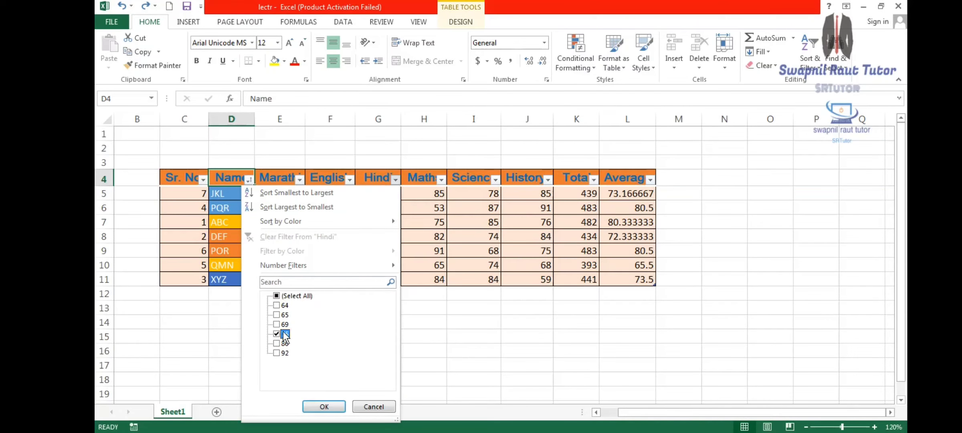
{"action": "left_click", "coordinate": [324, 407]}
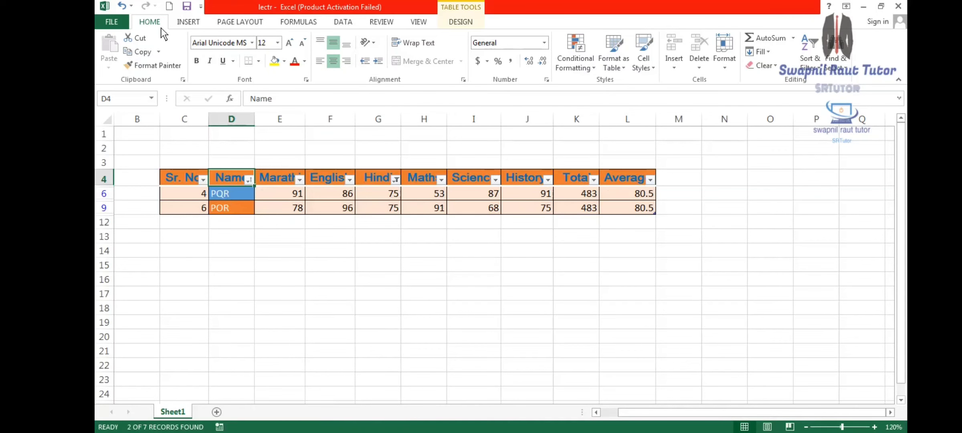
{"action": "left_click", "coordinate": [121, 6]}
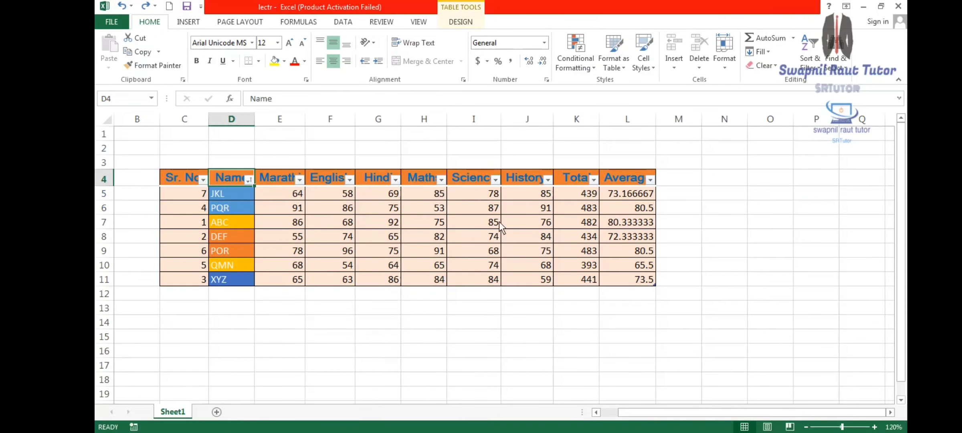
Step: Filter the Total column to show only the values 434 and 439
{"action": "left_click", "coordinate": [593, 180]}
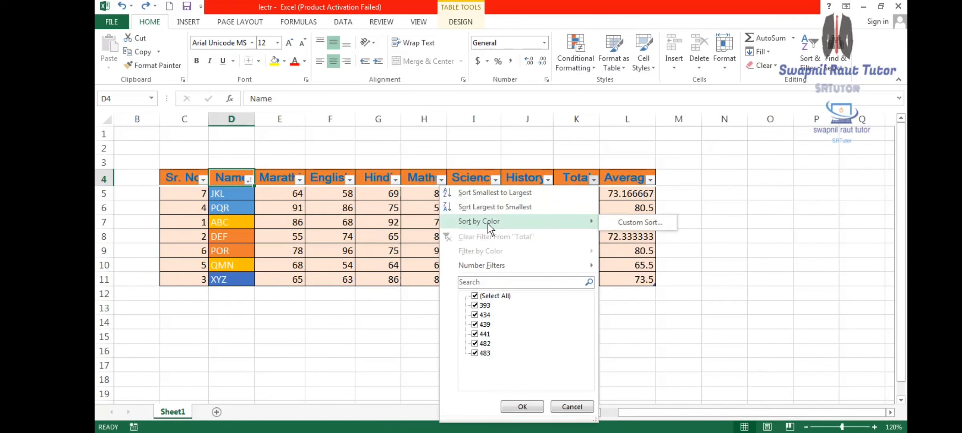
{"action": "left_click", "coordinate": [474, 296]}
{"action": "left_click", "coordinate": [474, 315]}
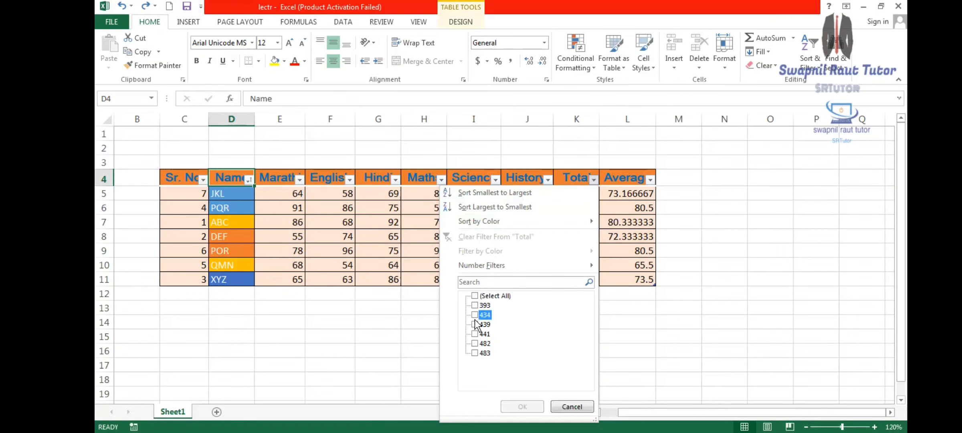
{"action": "left_click", "coordinate": [475, 324]}
{"action": "left_click", "coordinate": [515, 406]}
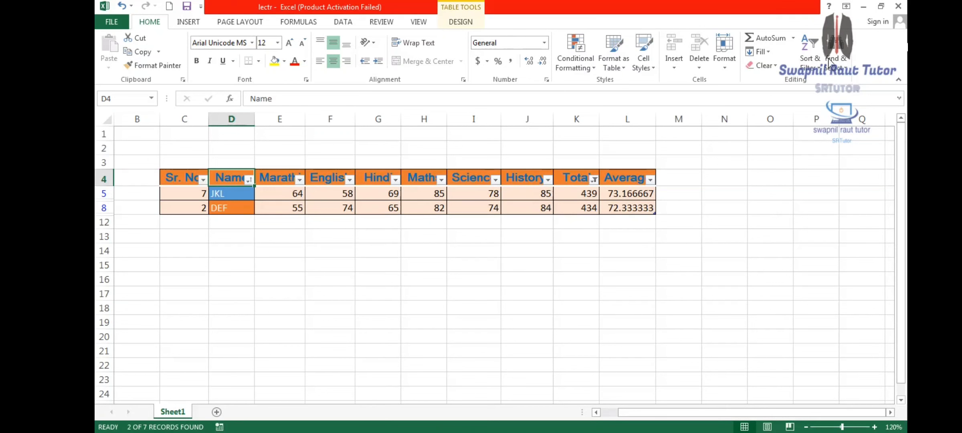
Step: Clear the table's active filter and sort state, and turn off filtering for the header row
{"action": "left_click", "coordinate": [808, 60]}
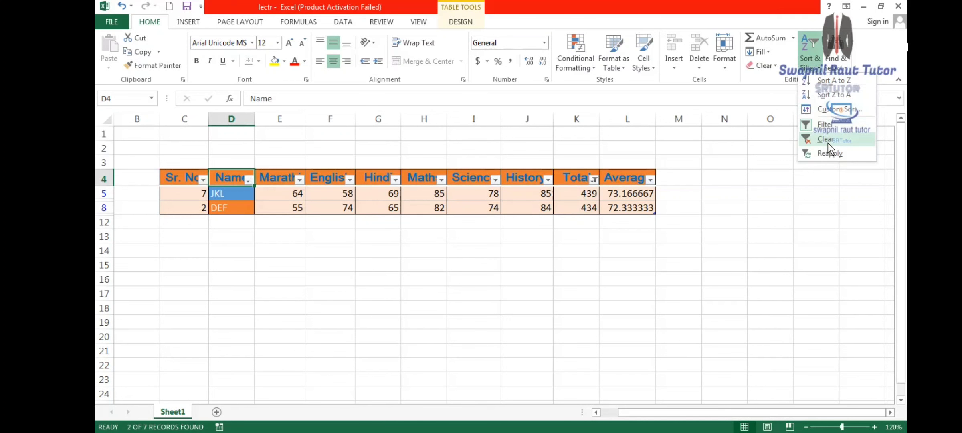
{"action": "left_click", "coordinate": [826, 140]}
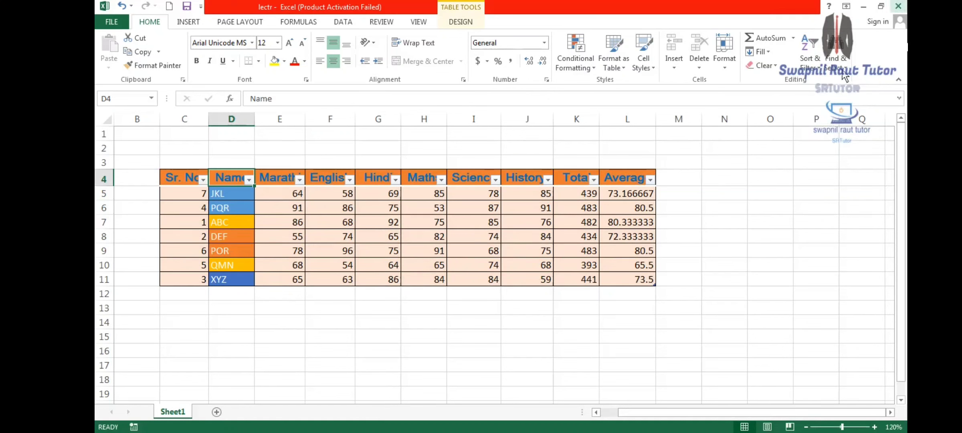
{"action": "left_click", "coordinate": [810, 58]}
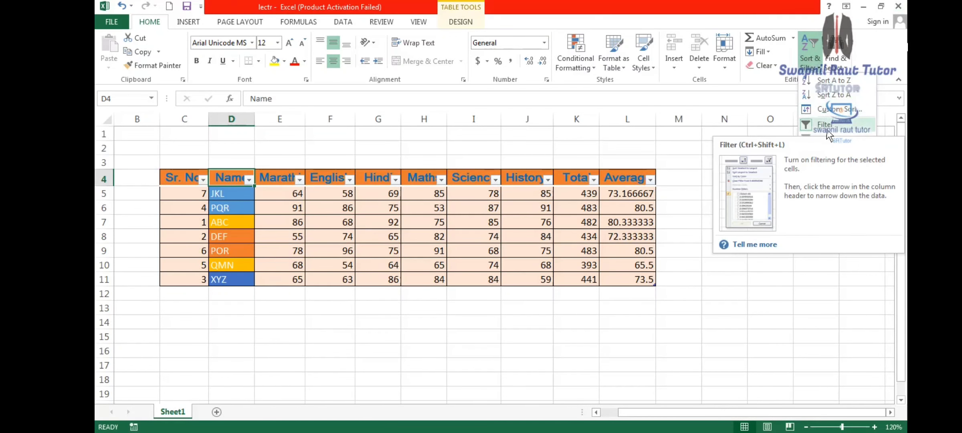
{"action": "left_click", "coordinate": [824, 125]}
{"action": "left_click", "coordinate": [808, 60]}
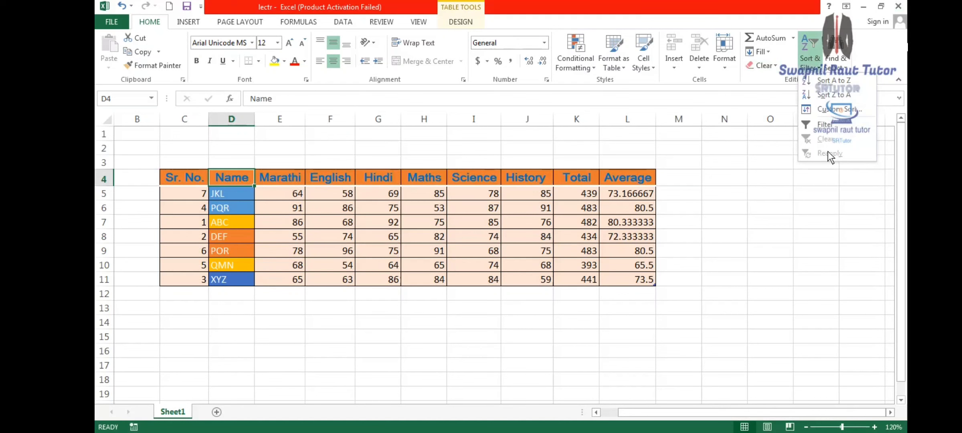
{"action": "left_click", "coordinate": [808, 190]}
{"action": "left_click", "coordinate": [805, 62]}
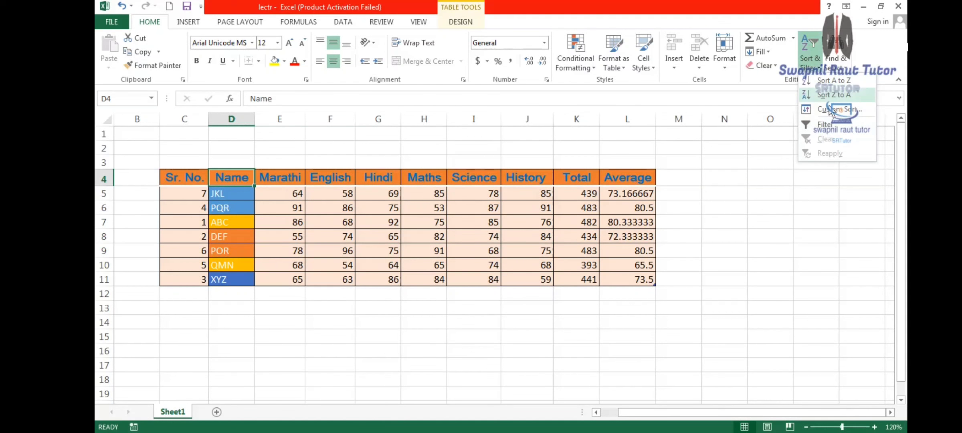